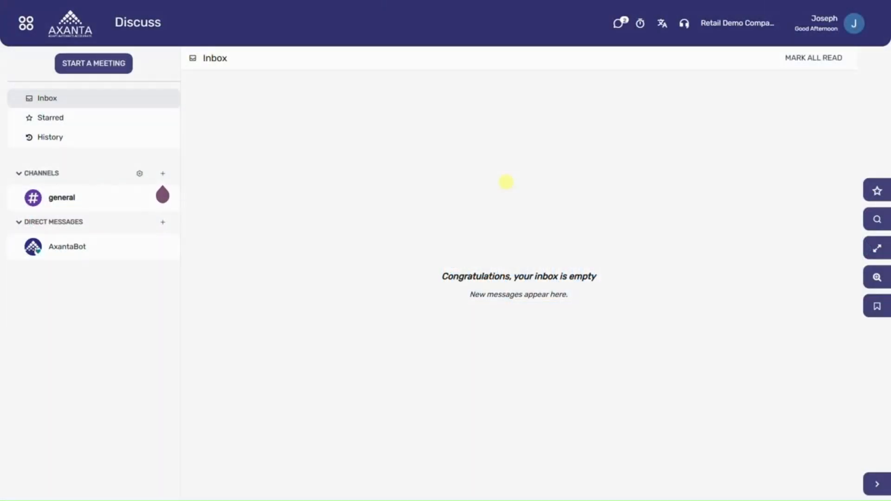
Step: Switch to the Accounting app and start a new record in the journals configuration
{"action": "left_click", "coordinate": [26, 23]}
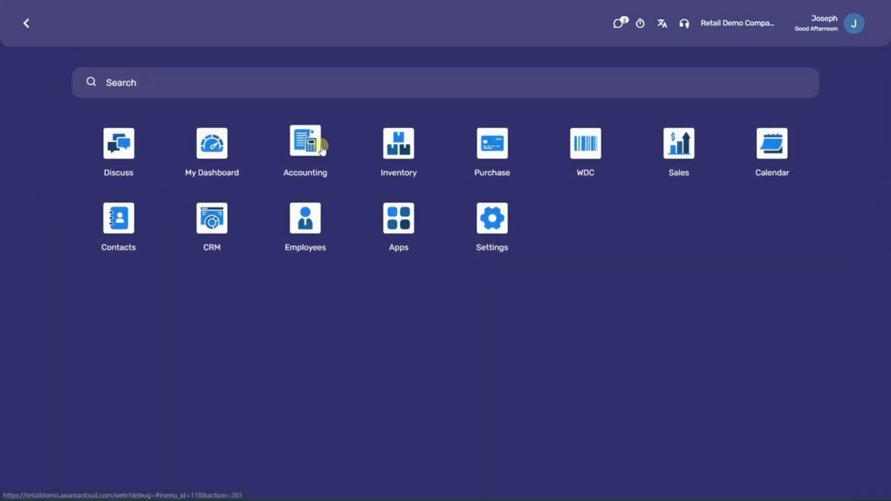
{"action": "left_click", "coordinate": [305, 142]}
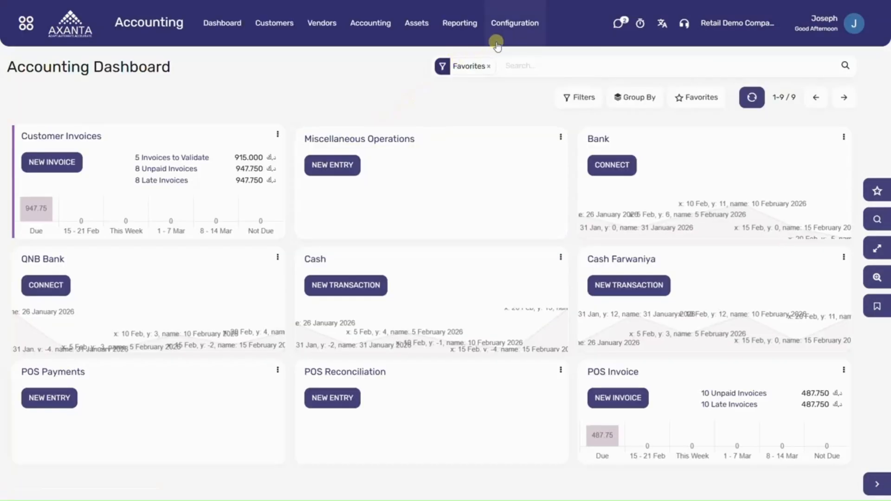
{"action": "left_click", "coordinate": [502, 37]}
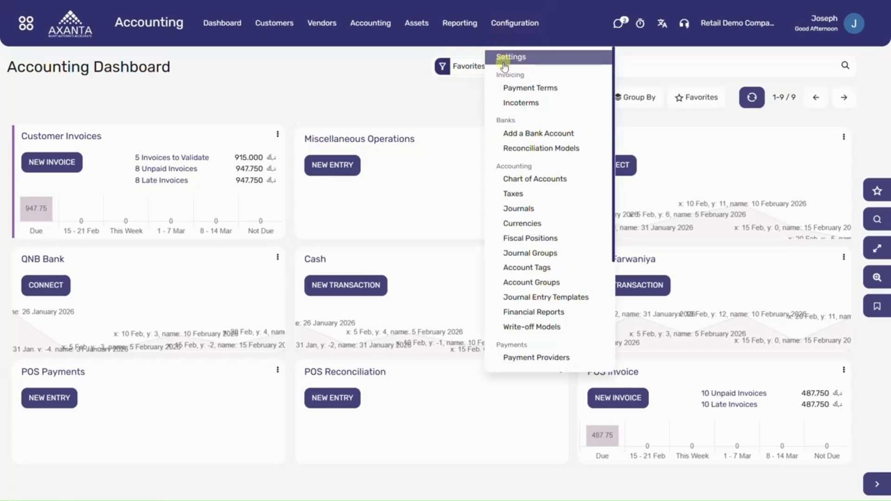
{"action": "left_click", "coordinate": [527, 209]}
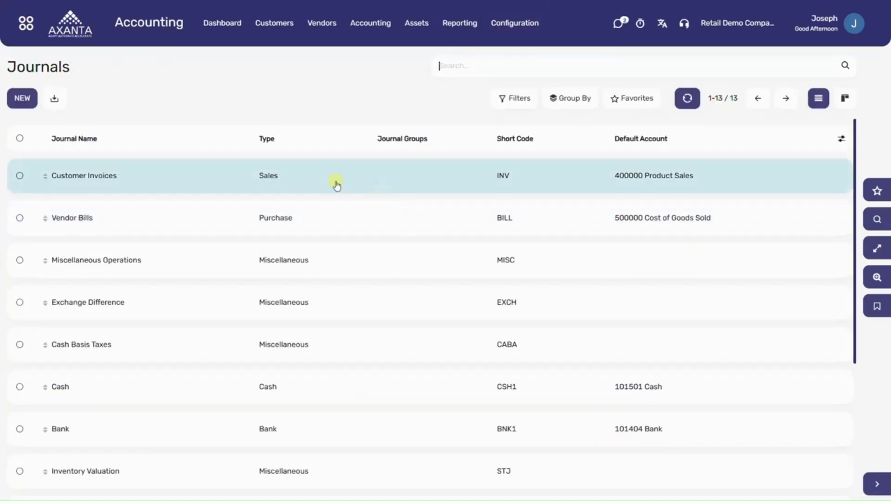
{"action": "left_click", "coordinate": [22, 101]}
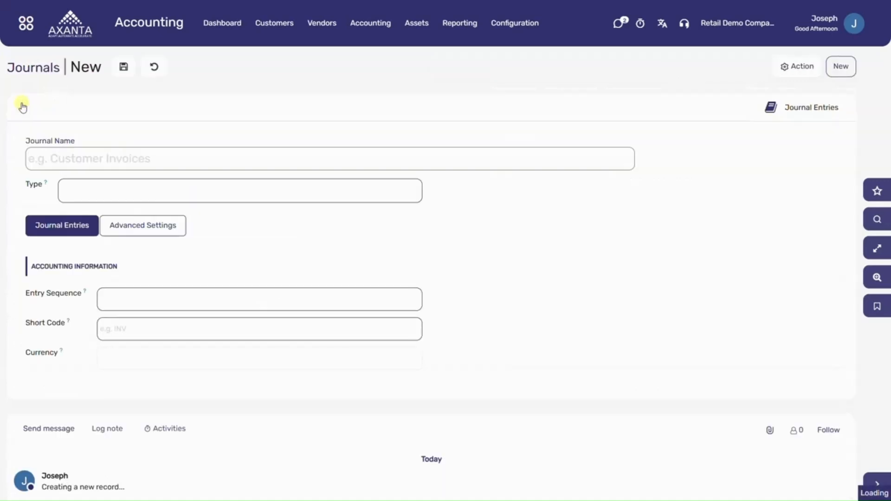
Step: Name the new journal PDC Clearing and set its type to Bank
{"action": "type", "text": "PD"}
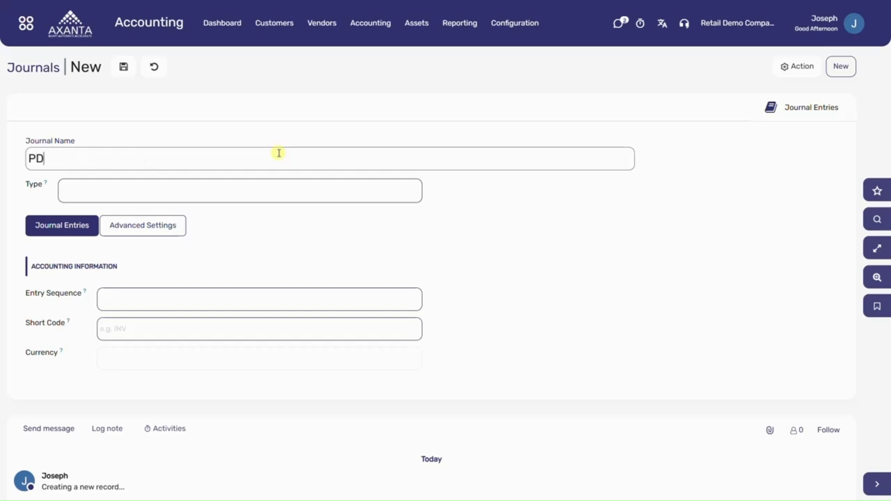
{"action": "type", "text": "C Clearing"}
{"action": "left_click", "coordinate": [179, 198]}
{"action": "left_click", "coordinate": [120, 252]}
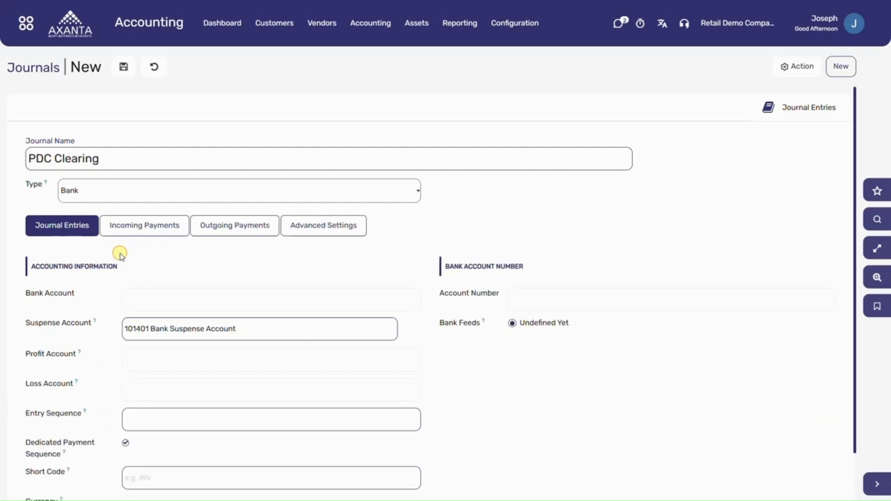
Step: Assign PDC Clearing A/C as the journal's bank account
{"action": "left_click", "coordinate": [140, 297]}
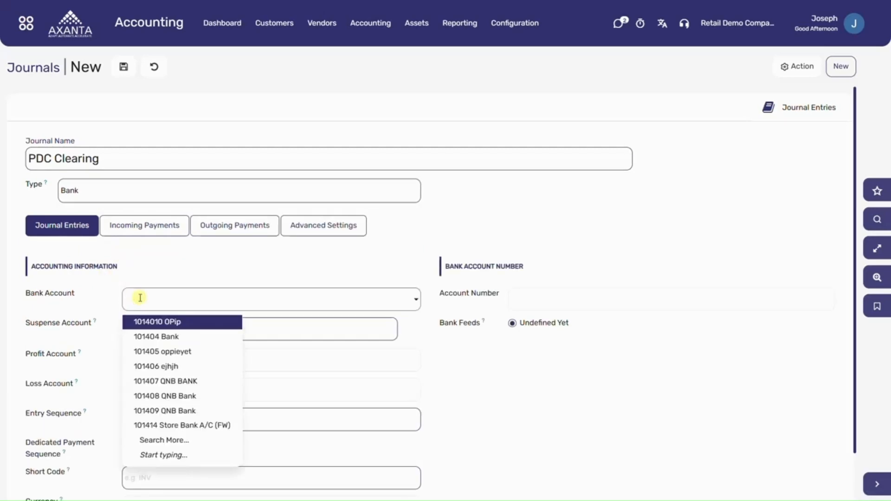
{"action": "type", "text": "pdc"}
{"action": "left_click", "coordinate": [151, 321]}
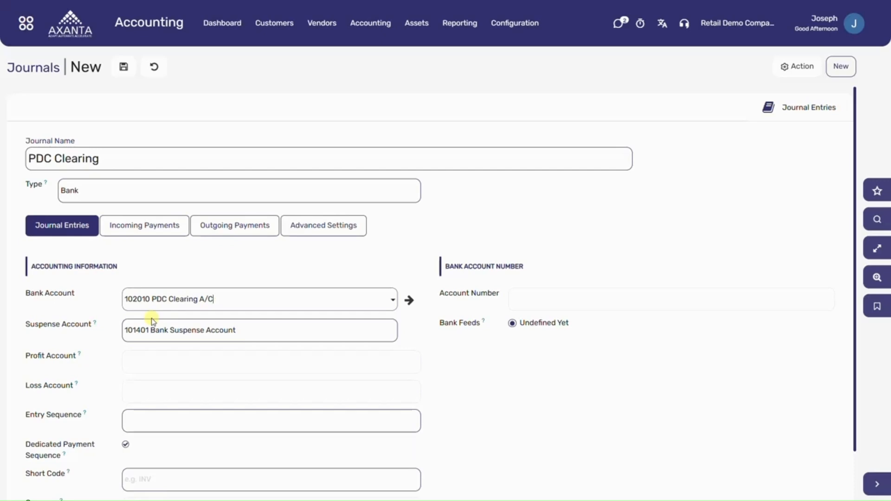
Step: Set the journal's entry sequence to PDC Clearing and its short code to PDCP
{"action": "left_click", "coordinate": [150, 428]}
{"action": "left_click", "coordinate": [149, 427]}
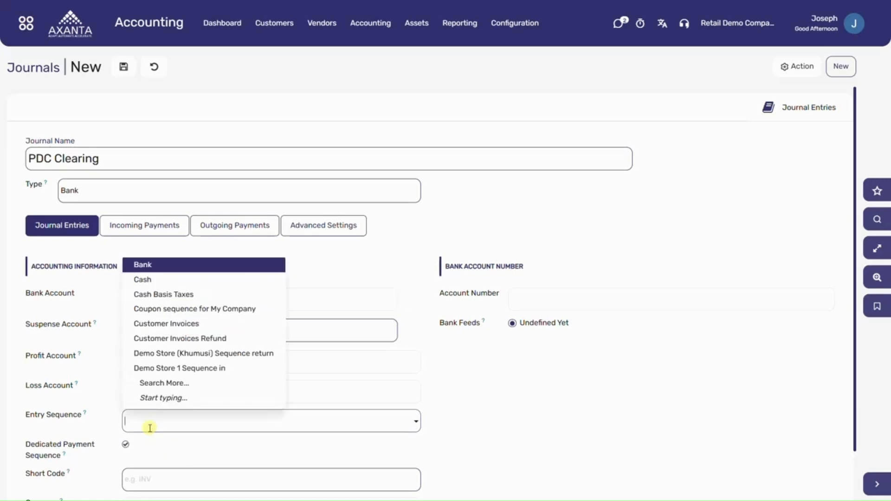
{"action": "type", "text": "pdc"}
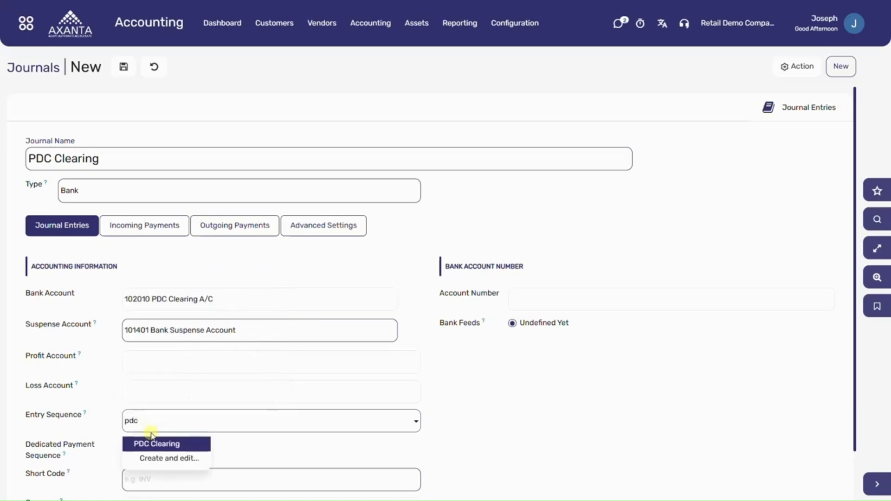
{"action": "left_click", "coordinate": [147, 444]}
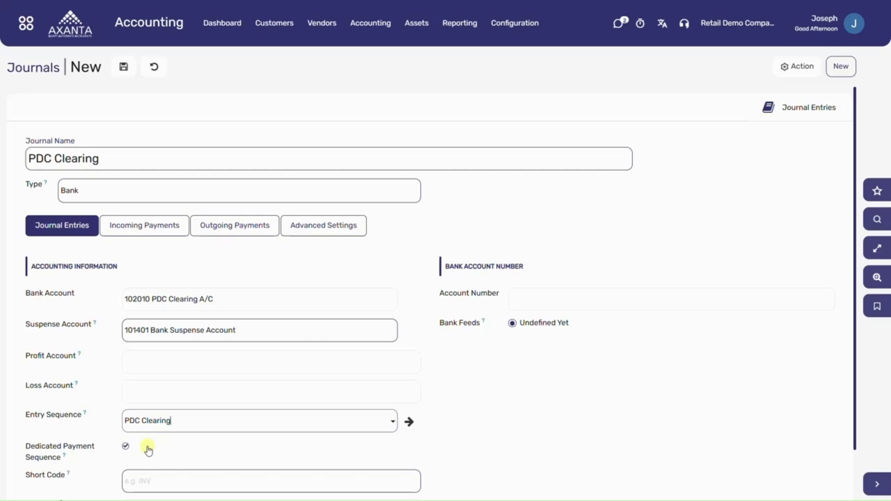
{"action": "left_click", "coordinate": [164, 479]}
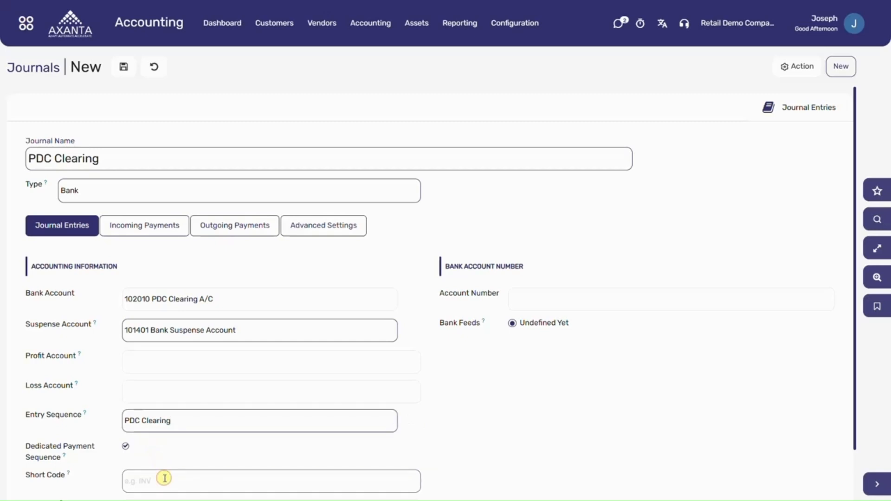
{"action": "type", "text": "PDCP"}
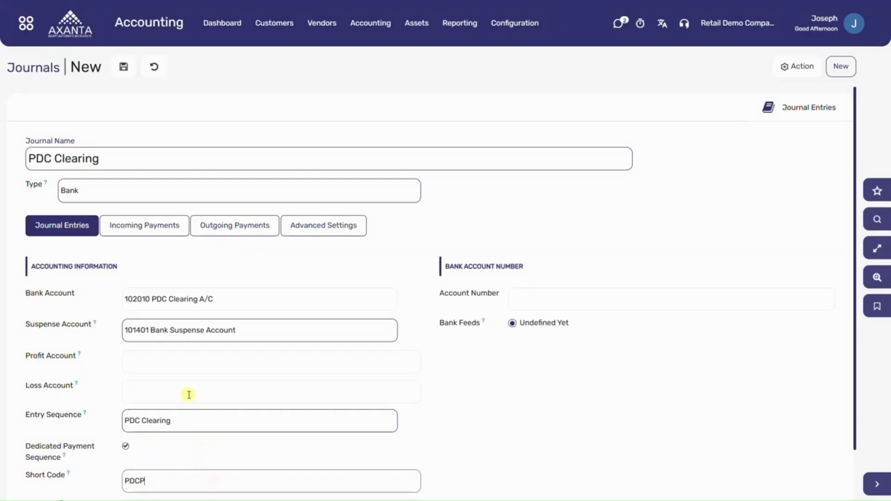
Step: Replace the journal's Manual incoming payment method with PDC
{"action": "left_click", "coordinate": [156, 225]}
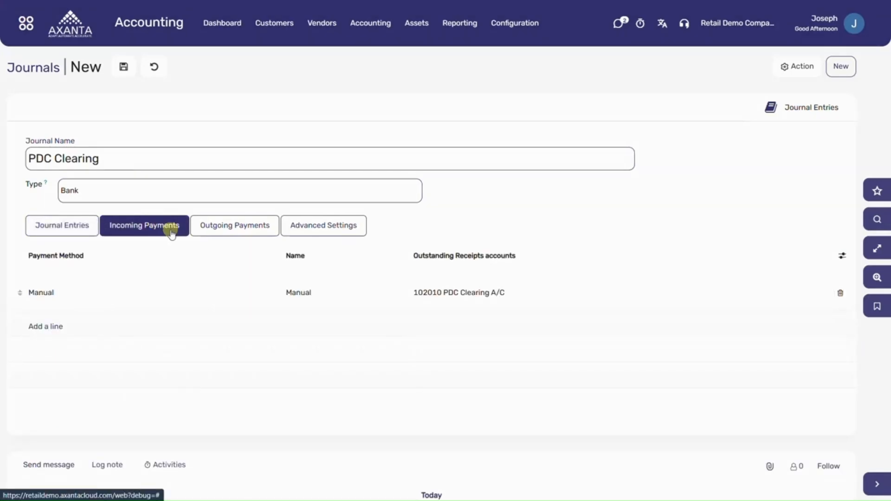
{"action": "left_click", "coordinate": [841, 294]}
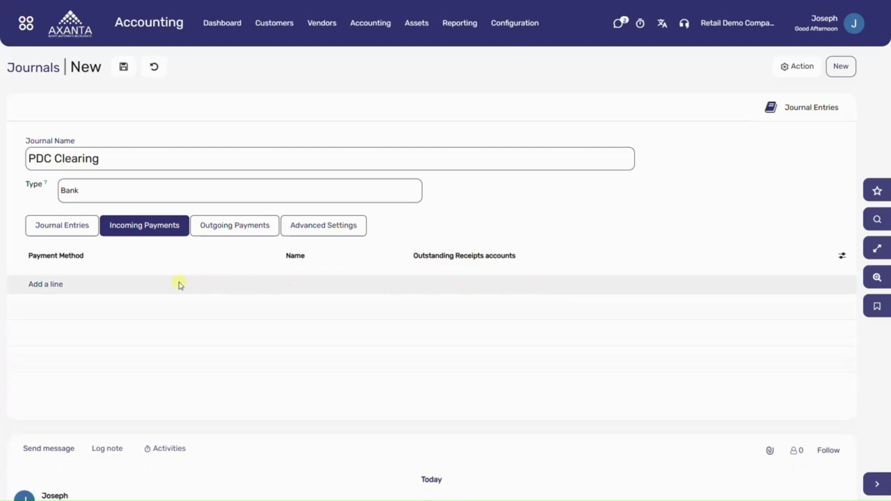
{"action": "left_click", "coordinate": [48, 284]}
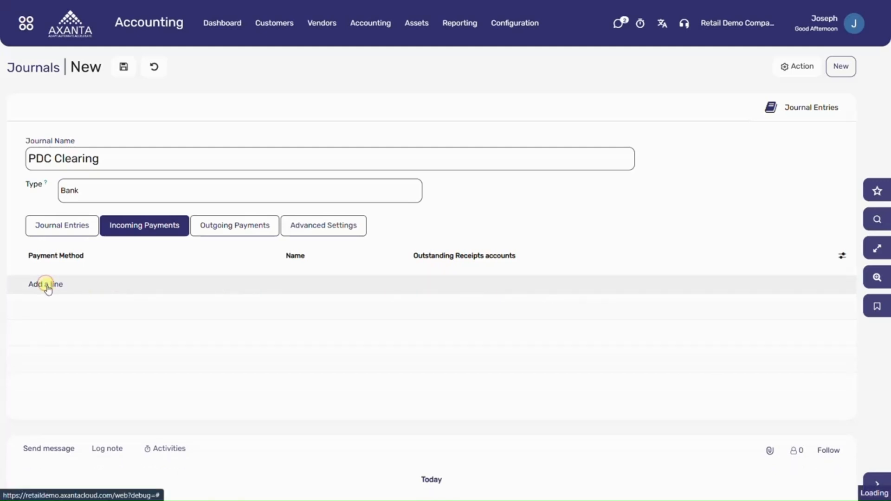
{"action": "left_click", "coordinate": [55, 293]}
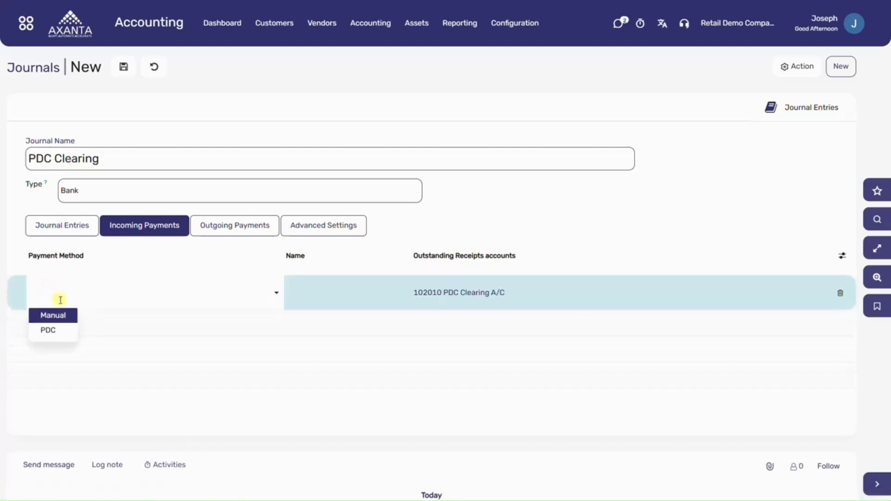
{"action": "left_click", "coordinate": [65, 330]}
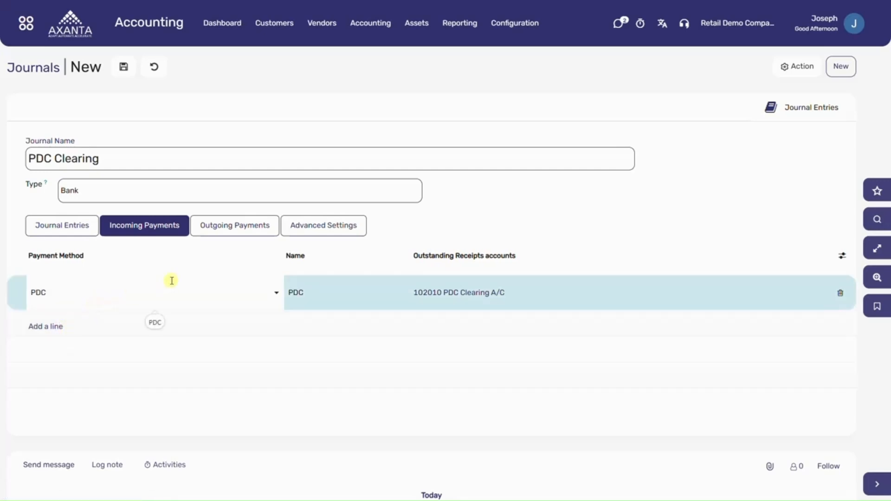
Step: Replace the journal's Manual outgoing payment method with PDC and save the journal
{"action": "left_click", "coordinate": [254, 230]}
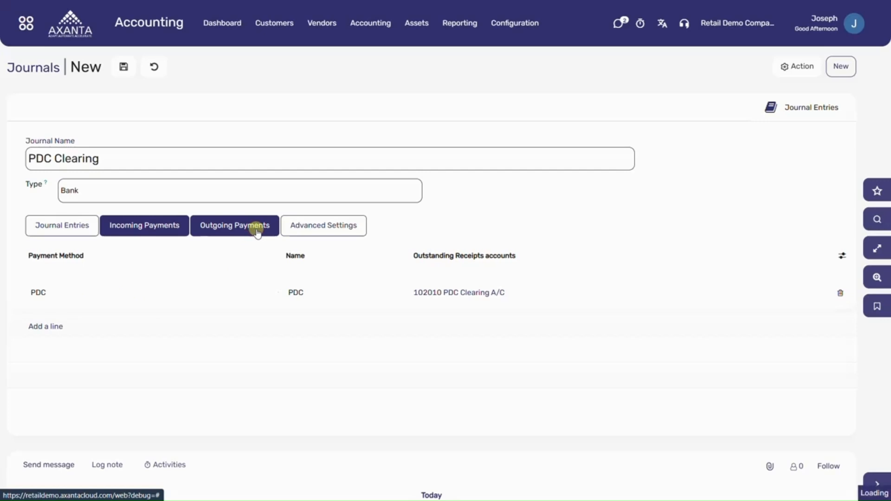
{"action": "left_click", "coordinate": [840, 293]}
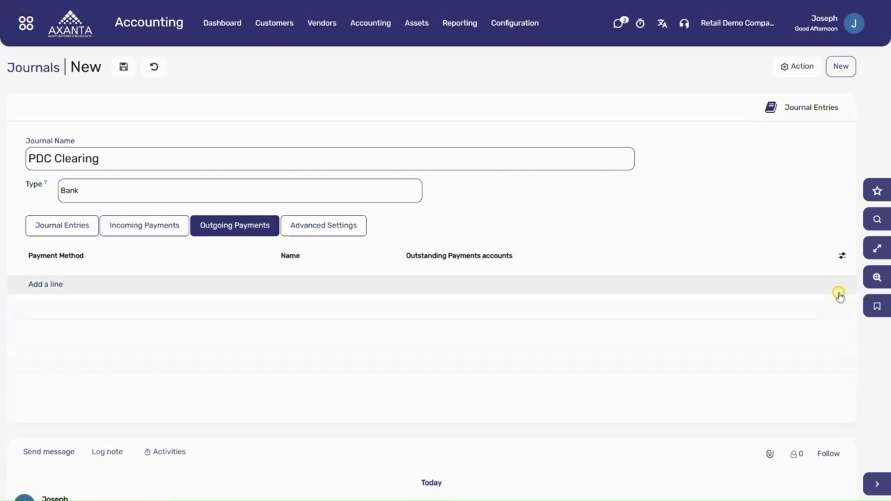
{"action": "left_click", "coordinate": [56, 285]}
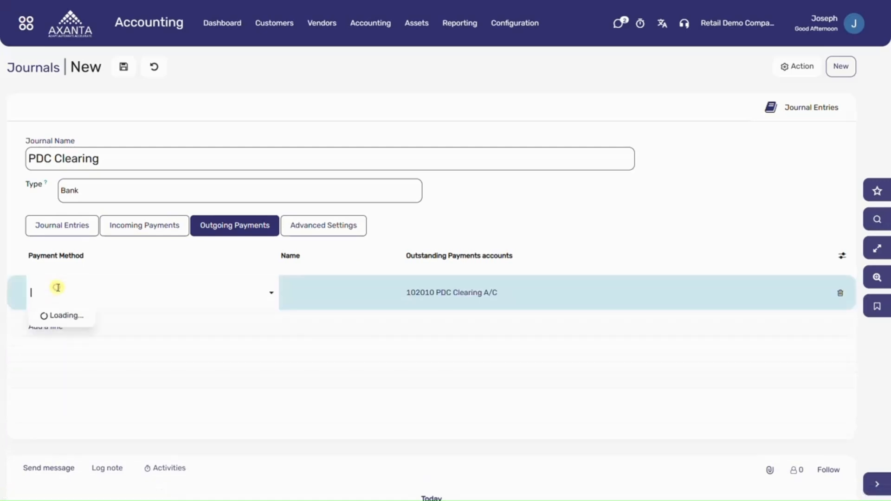
{"action": "left_click", "coordinate": [60, 327]}
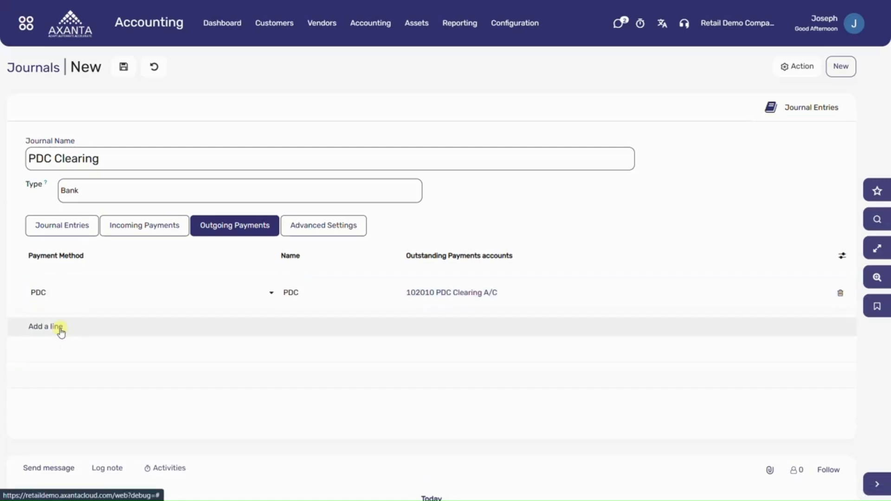
{"action": "left_click", "coordinate": [65, 230]}
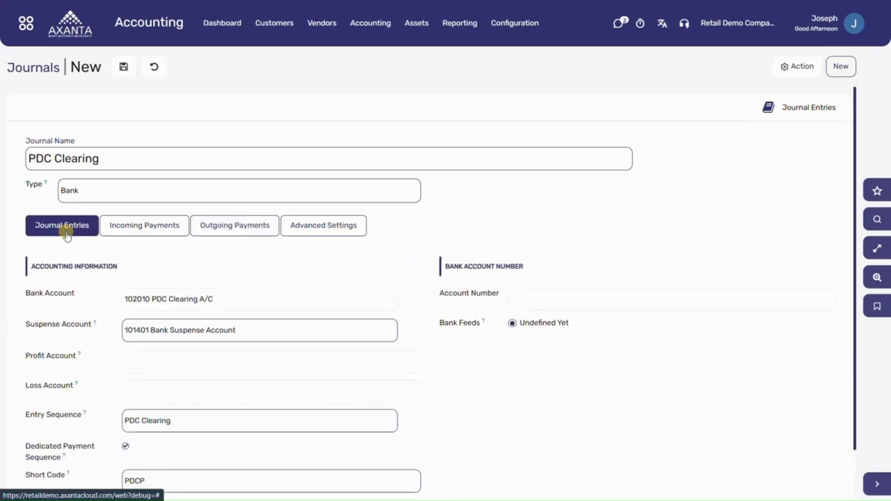
{"action": "left_click", "coordinate": [124, 68]}
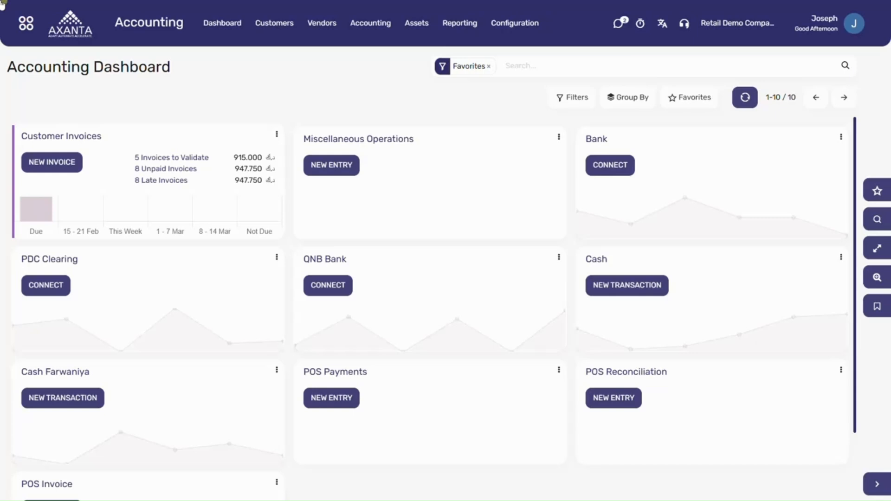
Step: Create a new customer payment and select Azure Interior as the customer
{"action": "left_click", "coordinate": [282, 25]}
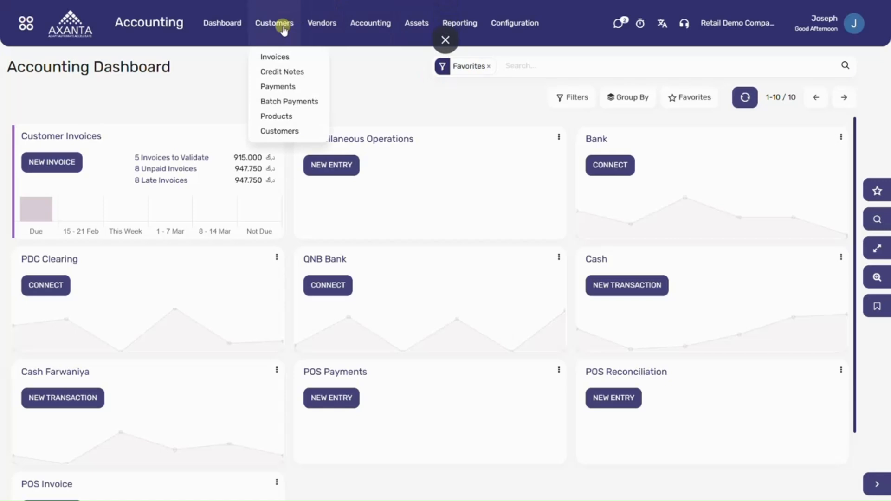
{"action": "left_click", "coordinate": [288, 86]}
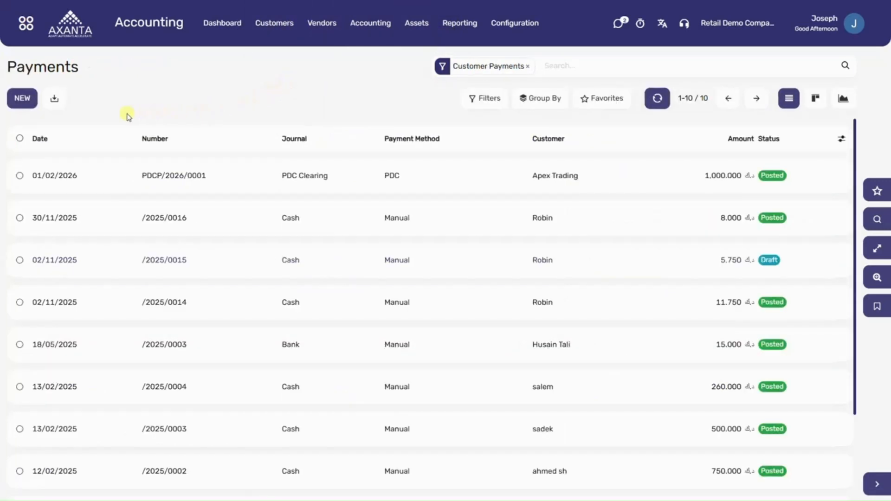
{"action": "left_click", "coordinate": [24, 99]}
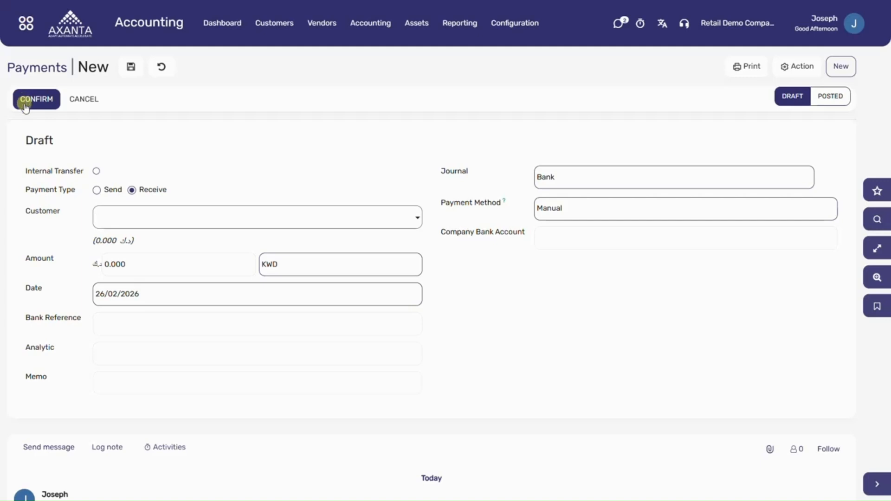
{"action": "left_click", "coordinate": [117, 217]}
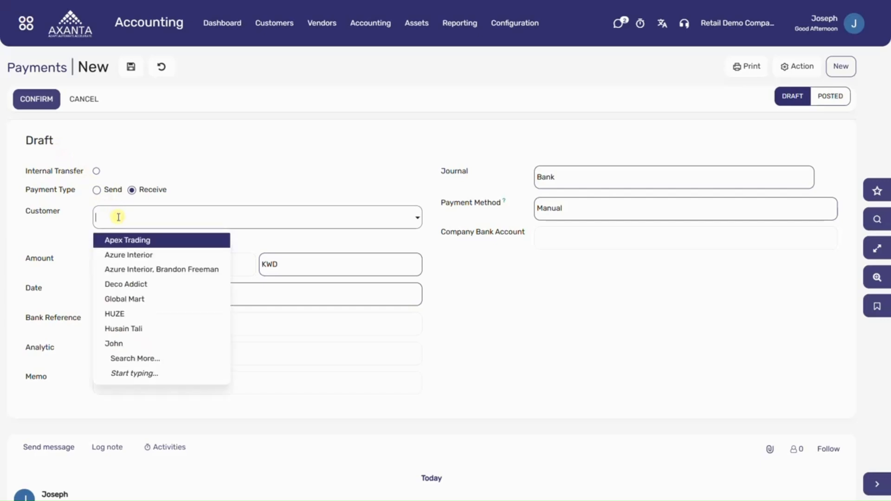
{"action": "left_click", "coordinate": [124, 255]}
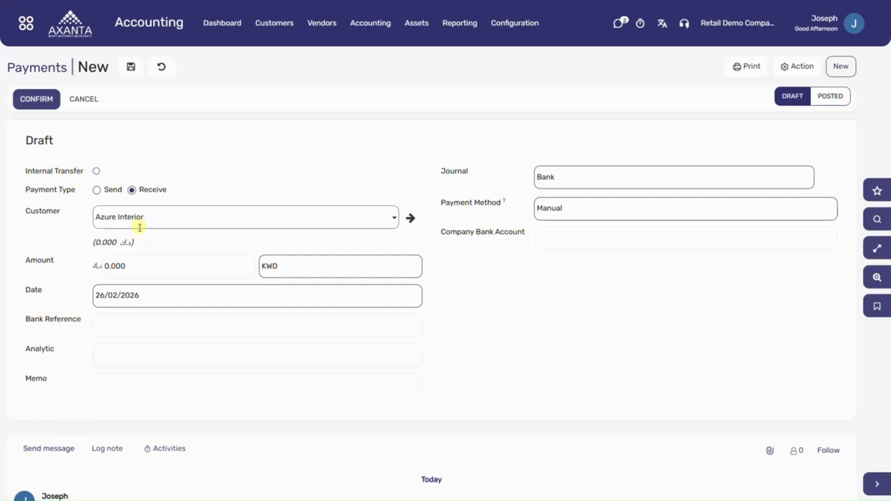
Step: Set the payment amount to 1000 KWD and its journal to PDC Clearing
{"action": "left_click", "coordinate": [134, 265]}
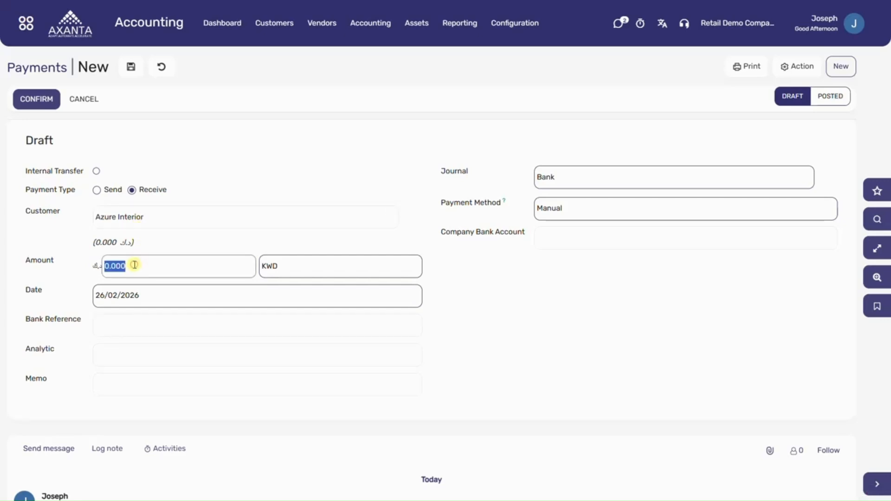
{"action": "type", "text": "1000"}
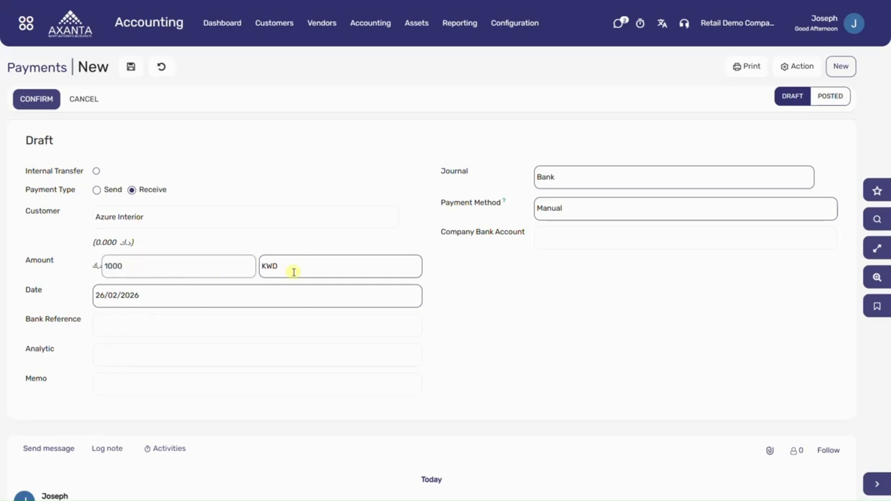
{"action": "left_click", "coordinate": [575, 180]}
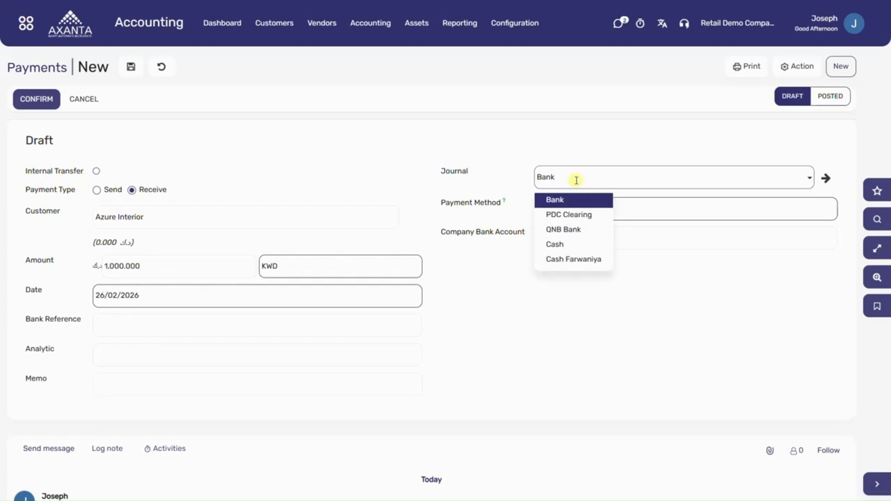
{"action": "left_click", "coordinate": [575, 215]}
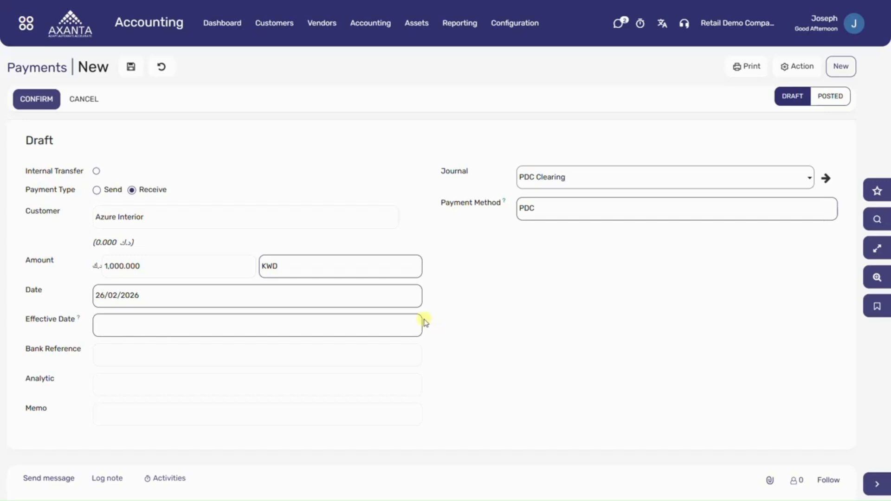
Step: Set the payment's date to 02/02/2026 and its effective date to 02/03/2026
{"action": "left_click", "coordinate": [396, 295]}
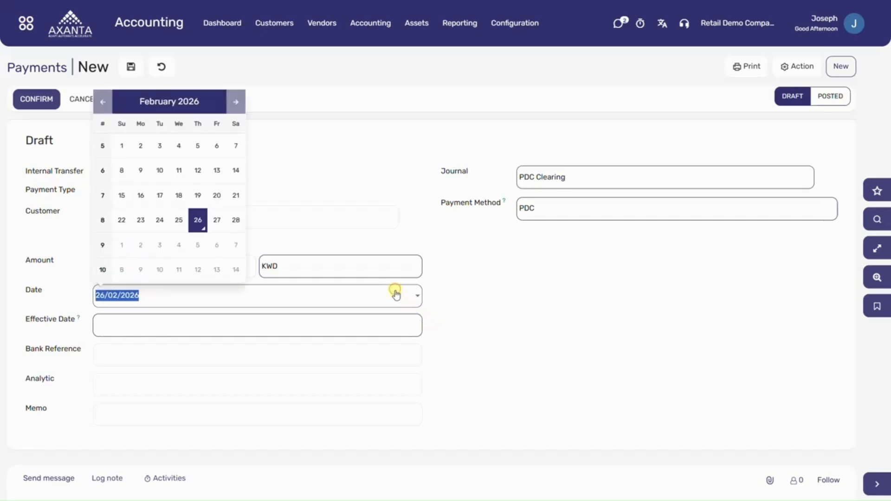
{"action": "left_click", "coordinate": [140, 148]}
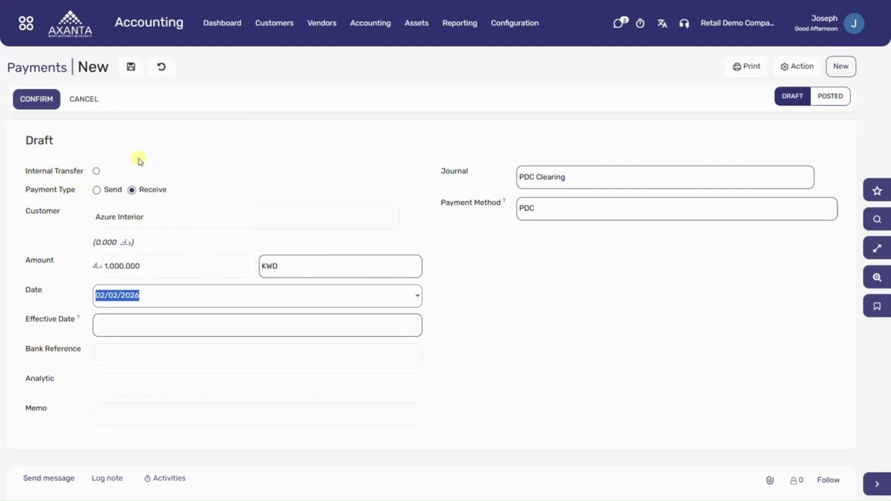
{"action": "left_click", "coordinate": [148, 330]}
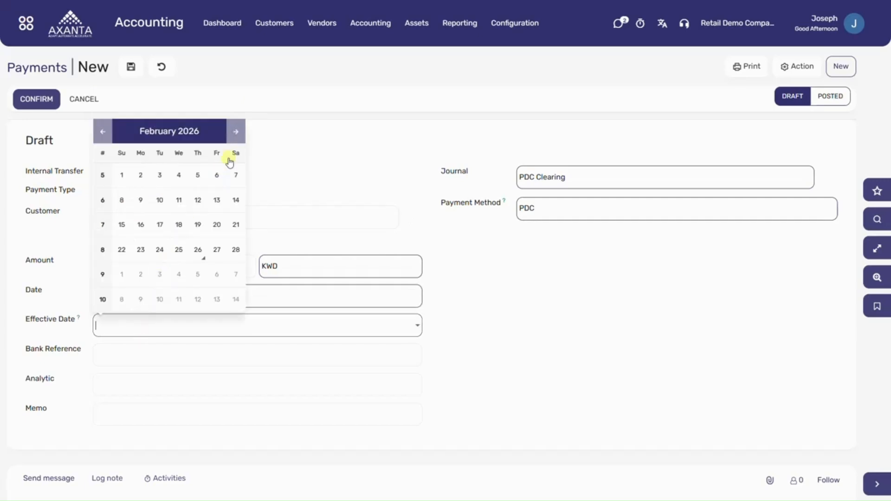
{"action": "left_click", "coordinate": [234, 134]}
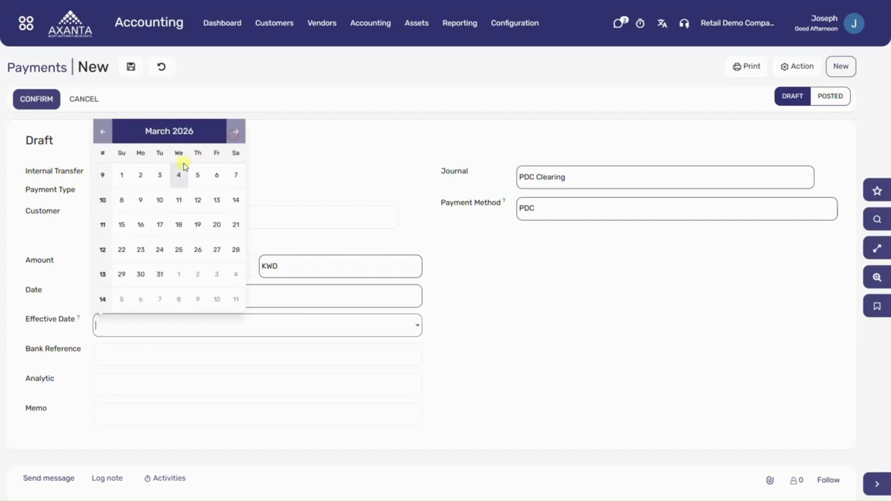
{"action": "left_click", "coordinate": [140, 176]}
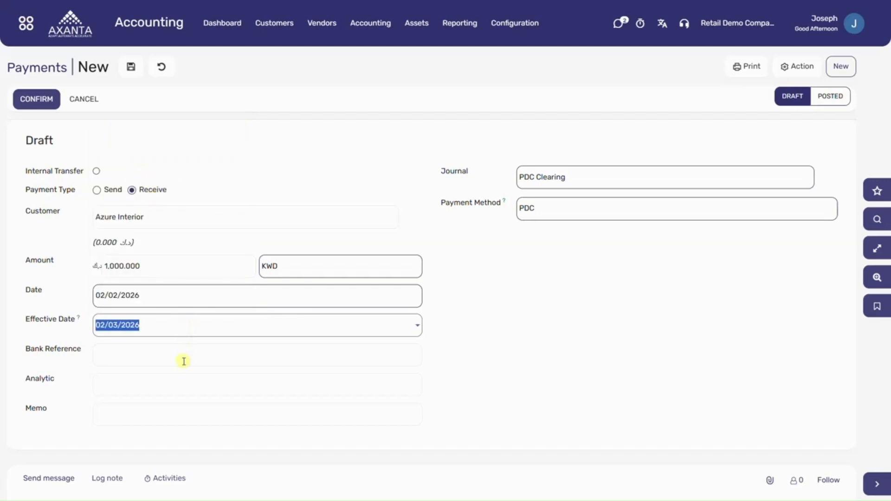
Step: Confirm the Azure Interior payment and open its journal entry
{"action": "left_click", "coordinate": [181, 411]}
{"action": "left_click", "coordinate": [42, 105]}
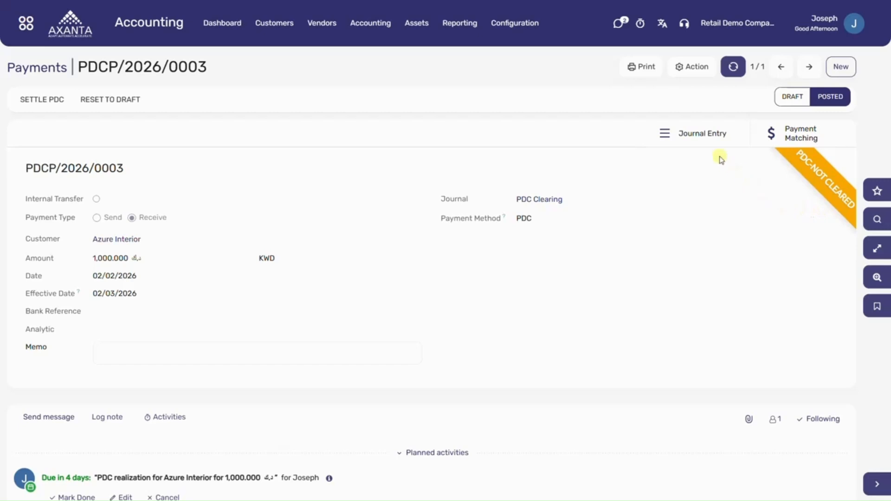
{"action": "left_click", "coordinate": [703, 144]}
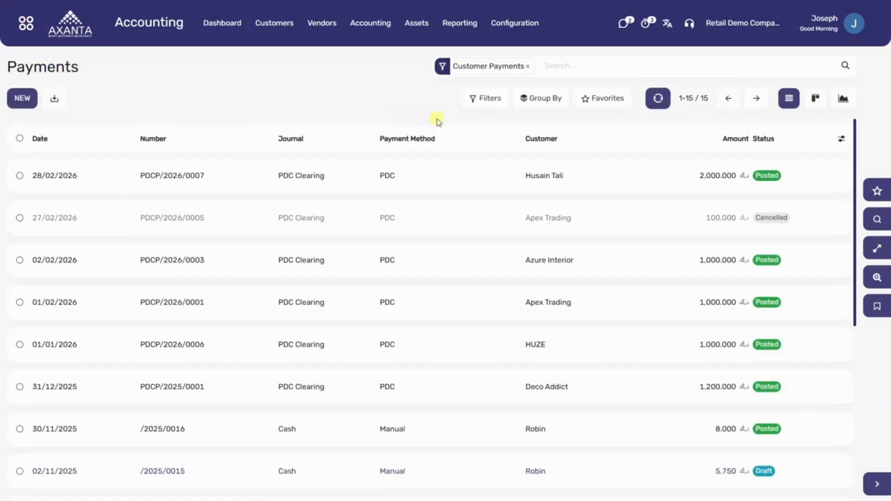
Step: Apply the saved Unsettled PDC search to the payments list
{"action": "left_click", "coordinate": [600, 105]}
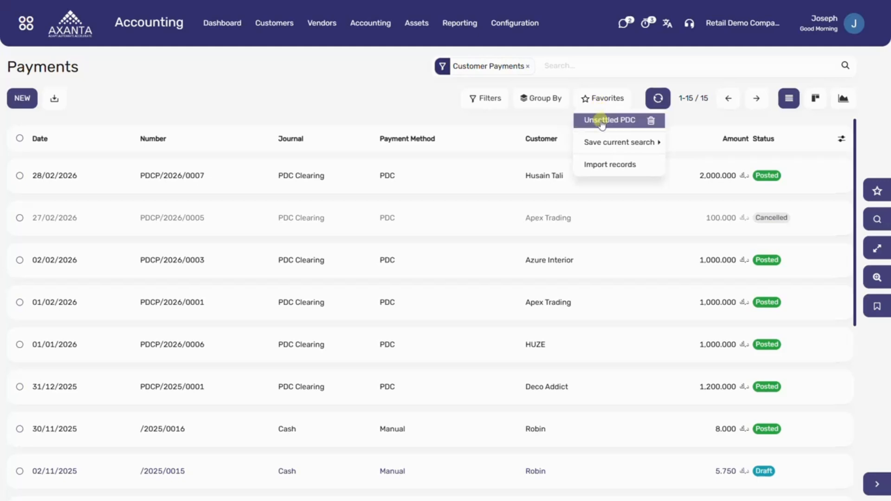
{"action": "left_click", "coordinate": [602, 122]}
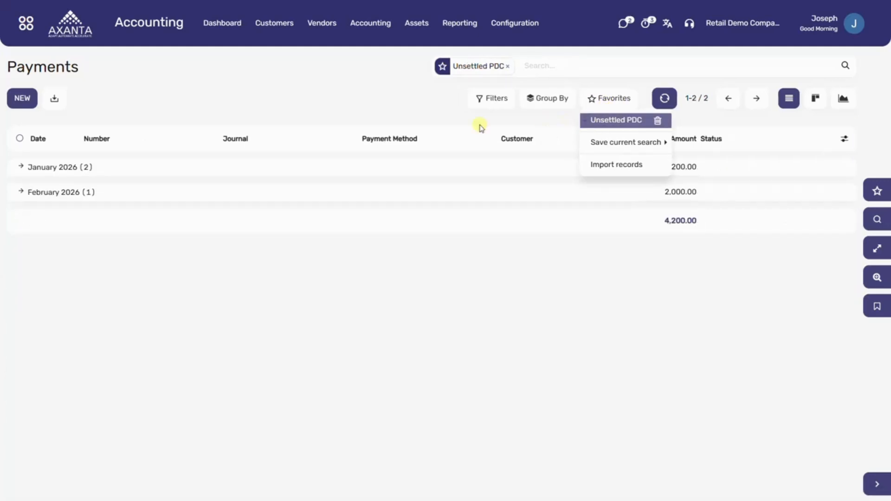
{"action": "left_click", "coordinate": [419, 108]}
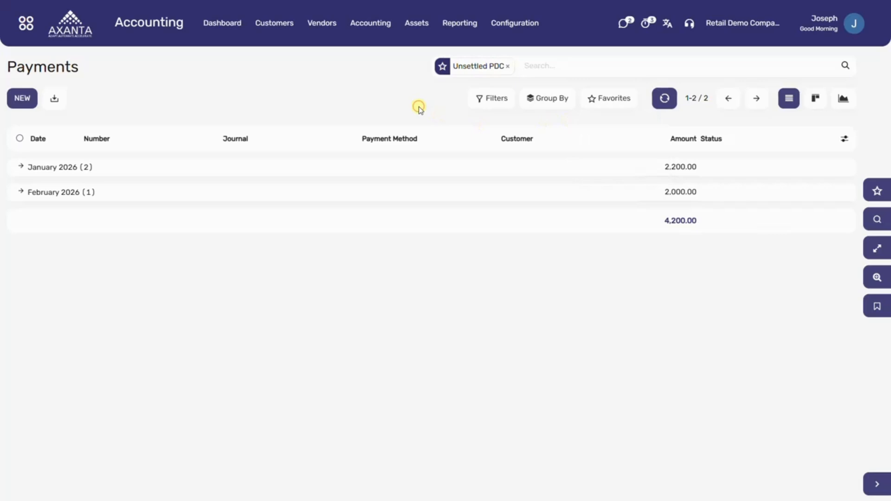
Step: Expand the January 2026 and February 2026 groups and their PDC Clearing subgroups to view the unsettled cheques
{"action": "left_click", "coordinate": [443, 175]}
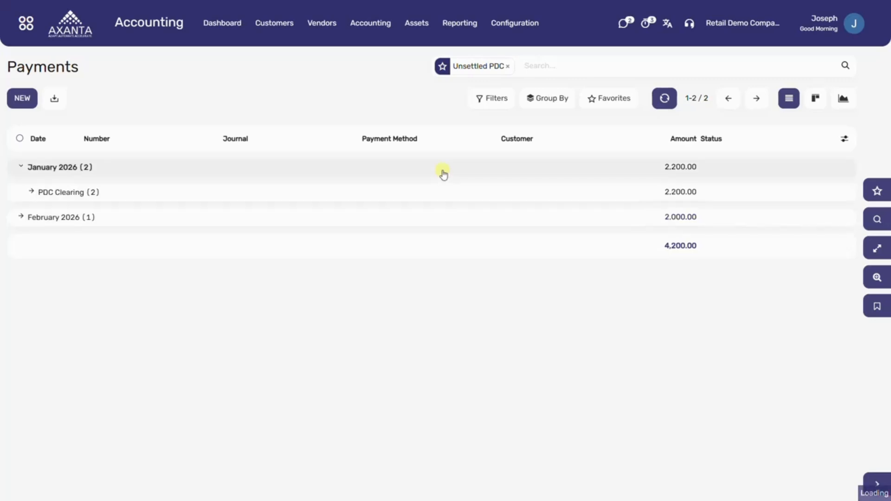
{"action": "left_click", "coordinate": [226, 194]}
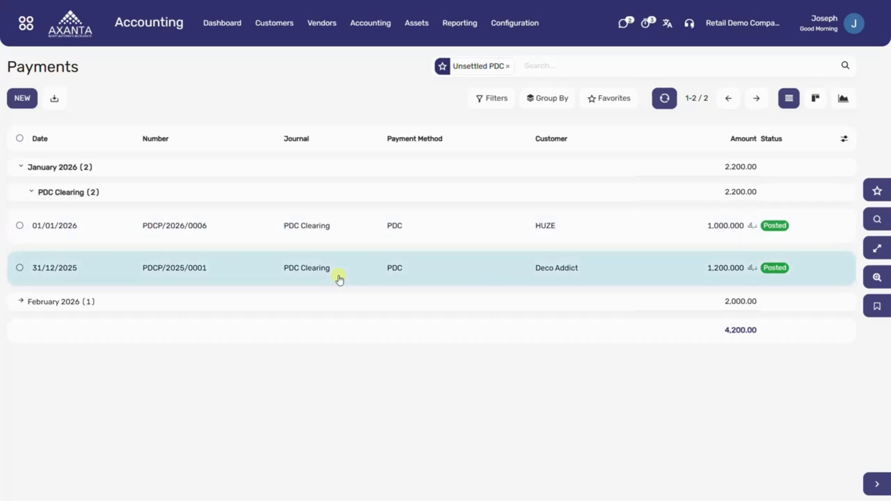
{"action": "left_click", "coordinate": [158, 308]}
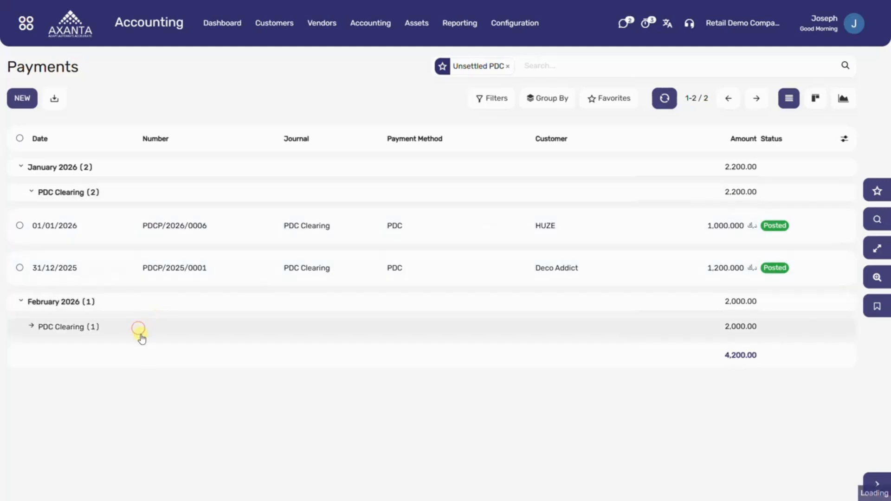
{"action": "left_click", "coordinate": [140, 330]}
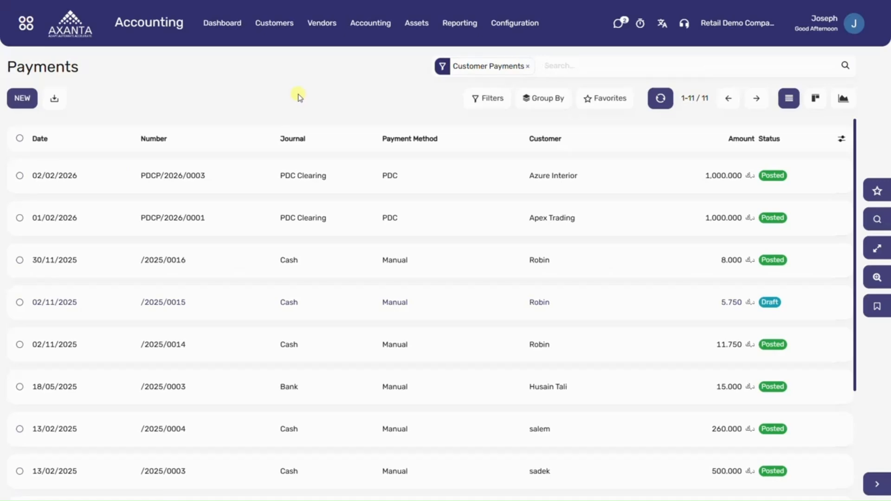
Step: Filter the customer payments list to Uncleared Cheques
{"action": "left_click", "coordinate": [482, 102]}
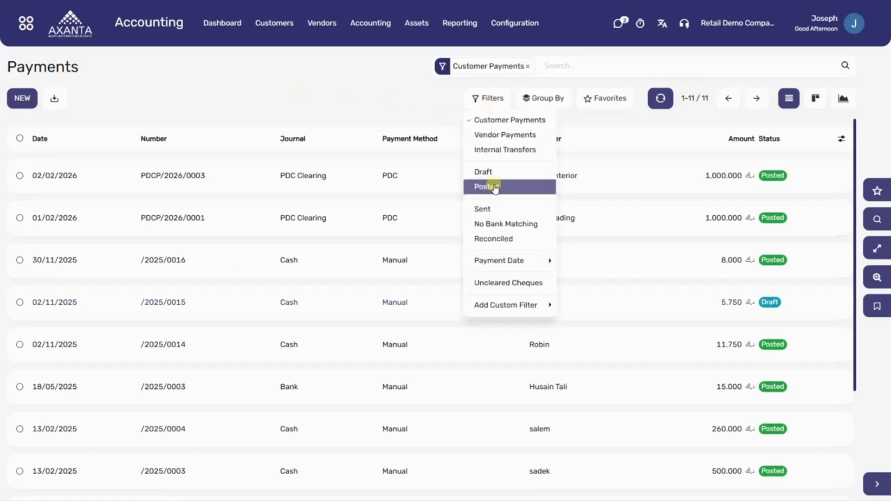
{"action": "left_click", "coordinate": [500, 283]}
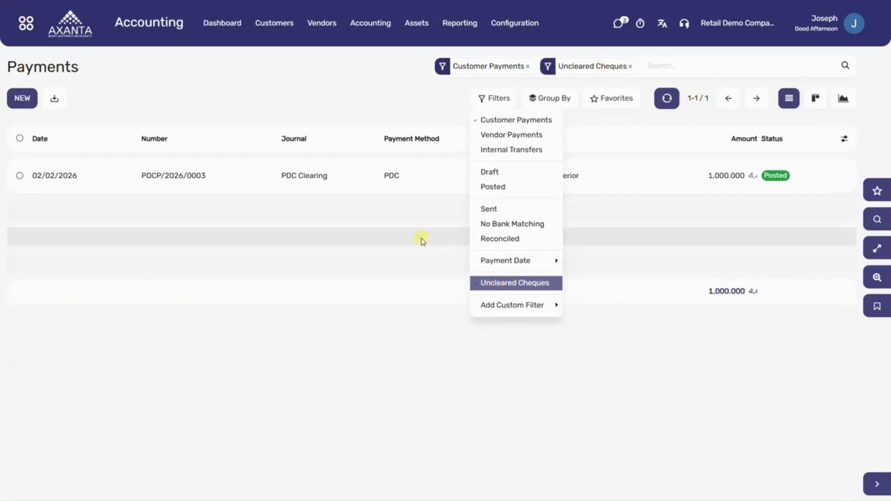
{"action": "left_click", "coordinate": [421, 241]}
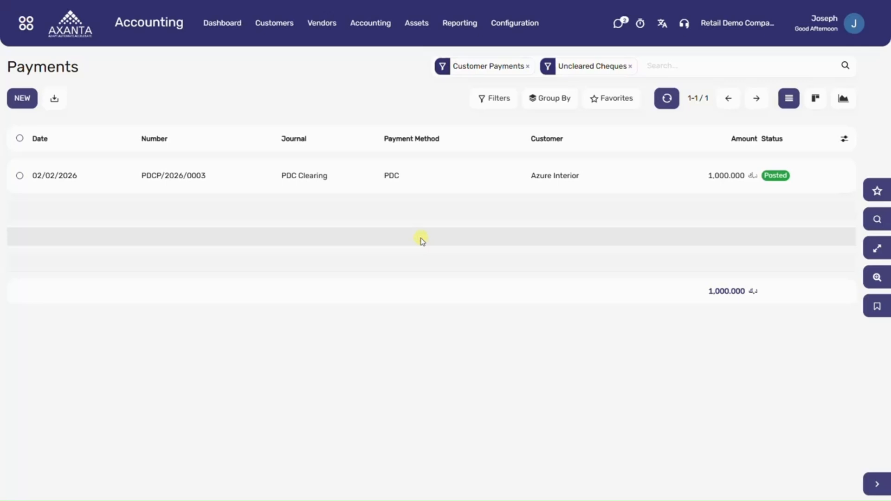
Step: Open the uncleared Azure Interior payment from the filtered payments list
{"action": "left_click", "coordinate": [19, 177]}
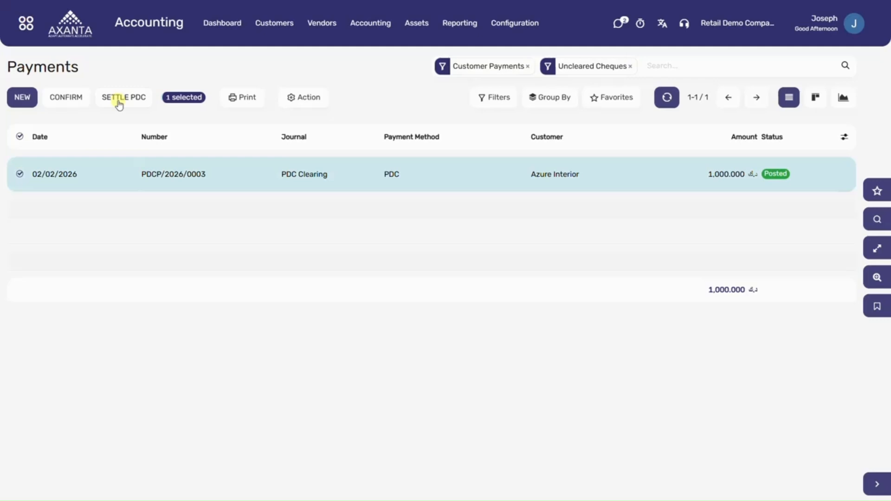
{"action": "left_click", "coordinate": [20, 174]}
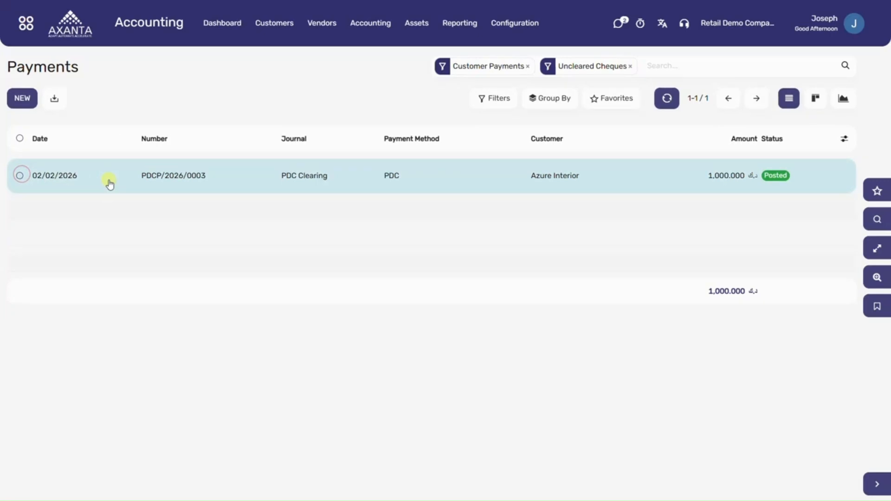
{"action": "left_click", "coordinate": [109, 184]}
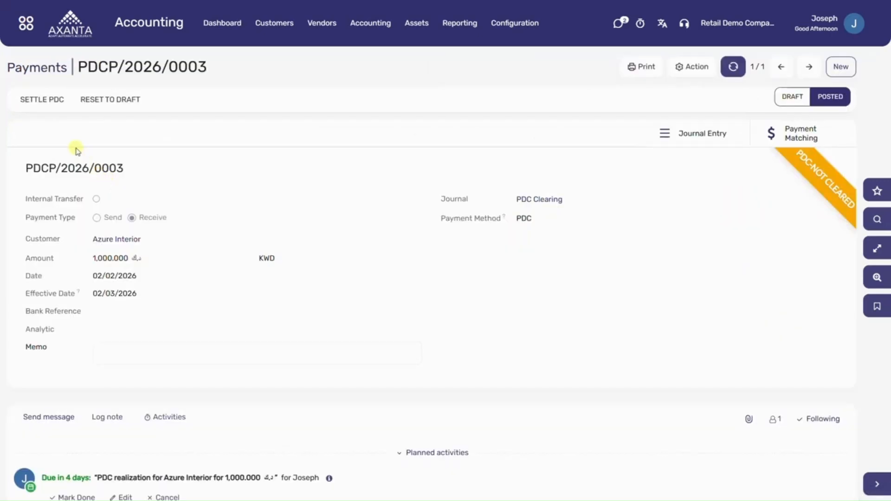
Step: Start settling the PDC with the date 02/03/2026 and QNB Bank as the destination journal
{"action": "left_click", "coordinate": [52, 110]}
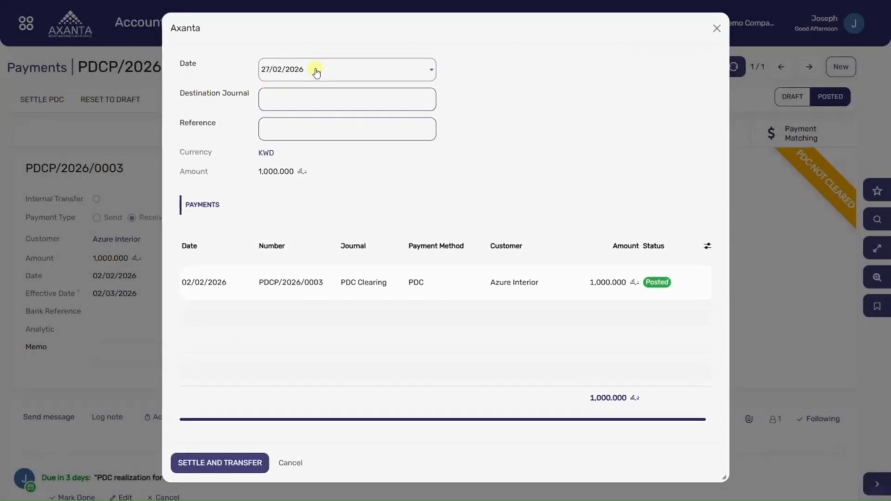
{"action": "left_click", "coordinate": [316, 70]}
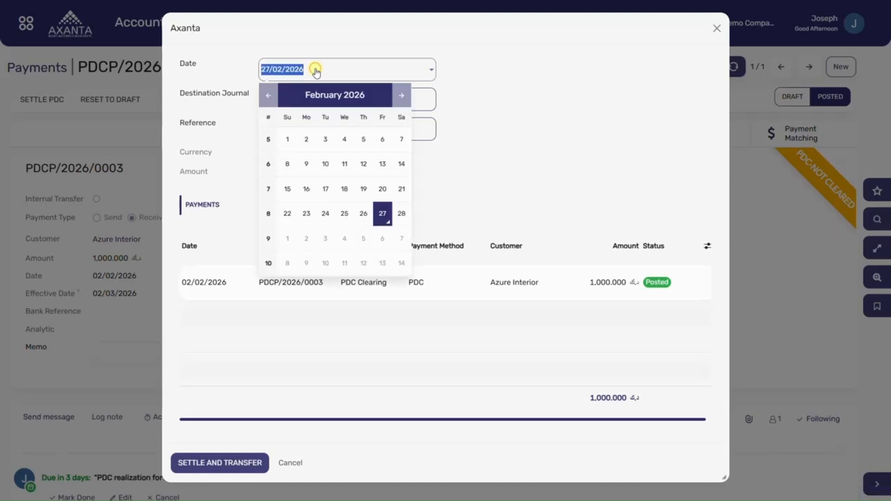
{"action": "left_click", "coordinate": [401, 95]}
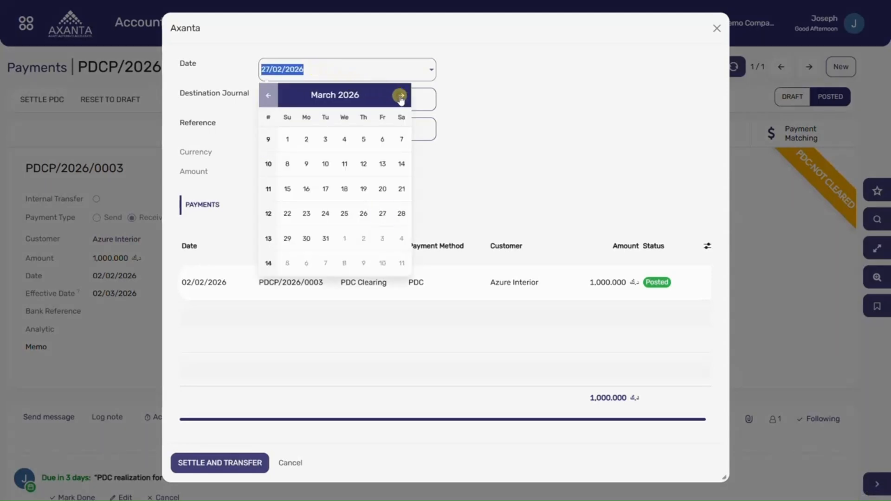
{"action": "left_click", "coordinate": [307, 139]}
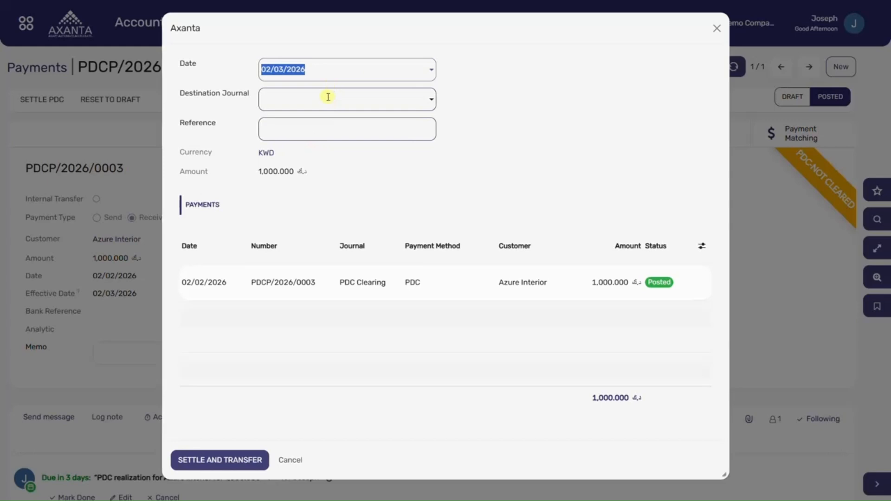
{"action": "left_click", "coordinate": [328, 97]}
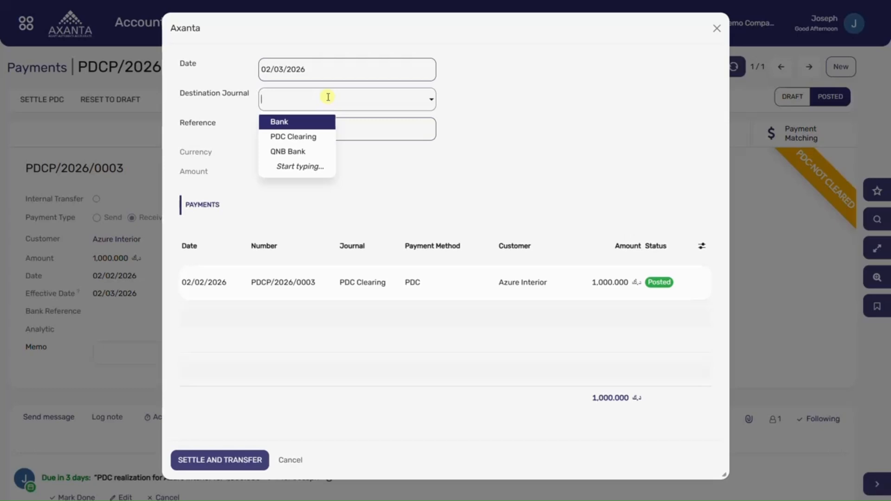
{"action": "left_click", "coordinate": [326, 150]}
Step: Enter "Settle PDC" as the settlement reference and settle and transfer the cheque
{"action": "left_click", "coordinate": [324, 139]}
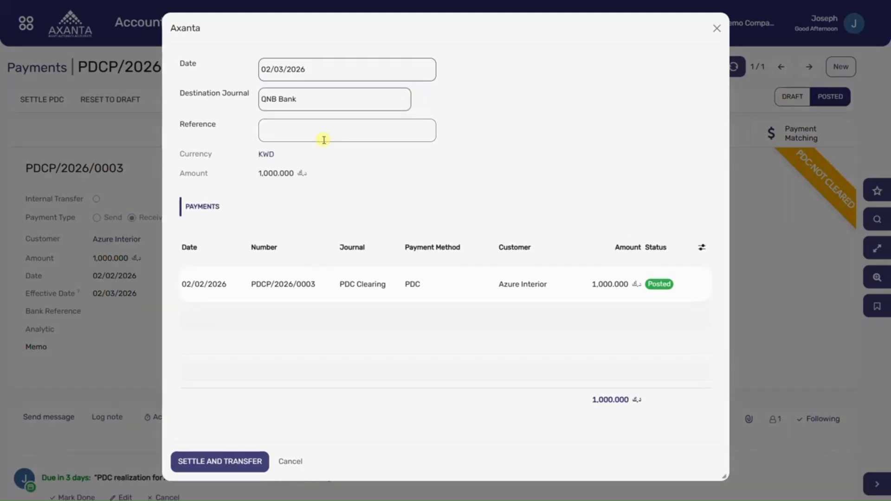
{"action": "type", "text": "Settle PDC"}
{"action": "left_click", "coordinate": [220, 461]}
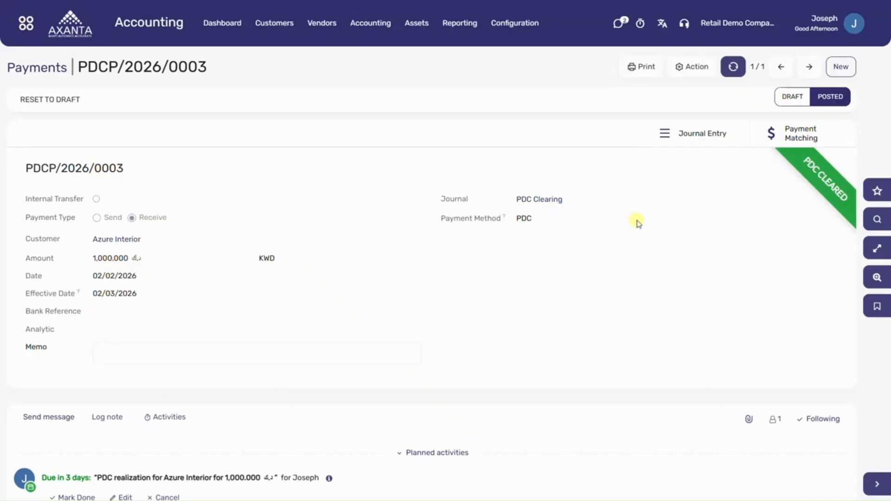
{"action": "left_click", "coordinate": [808, 194]}
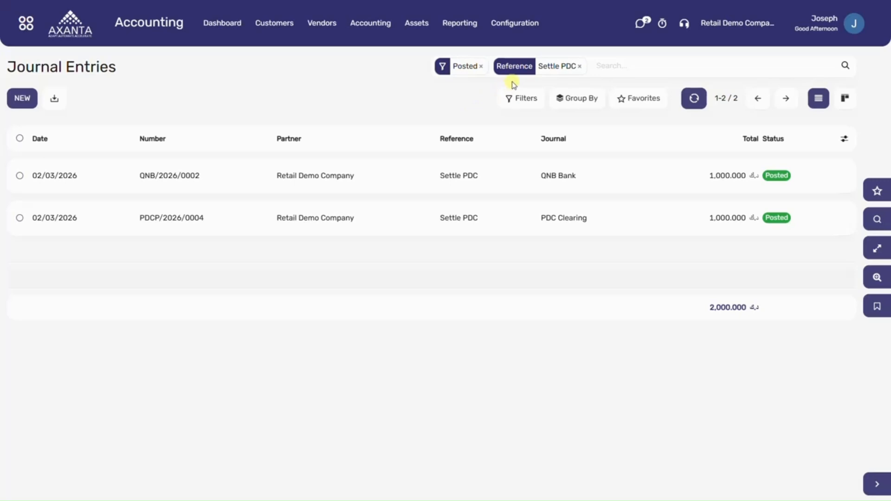
Step: Examine the PDC Clearing settlement entry's journal items and move on to the QNB Bank entry
{"action": "left_click", "coordinate": [520, 229]}
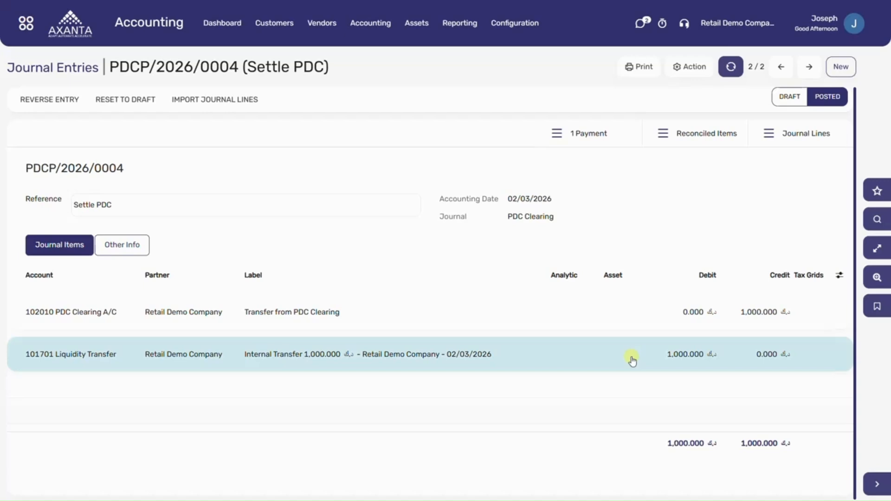
{"action": "left_click", "coordinate": [783, 69]}
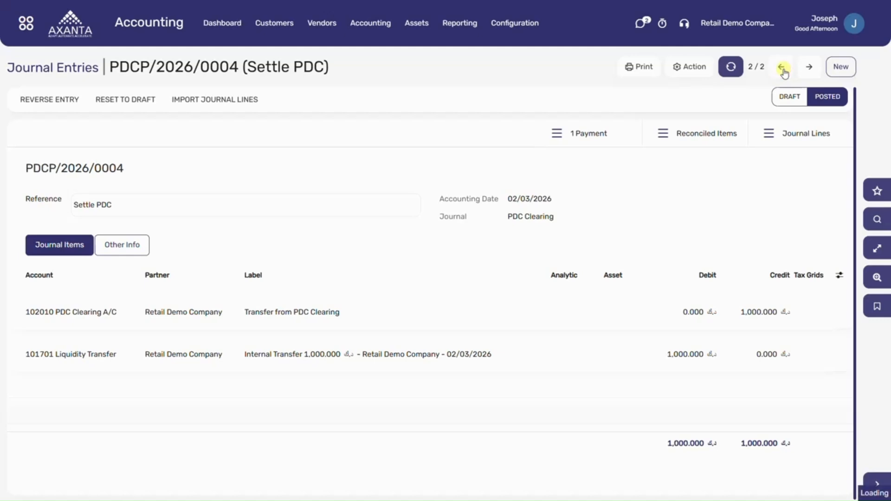